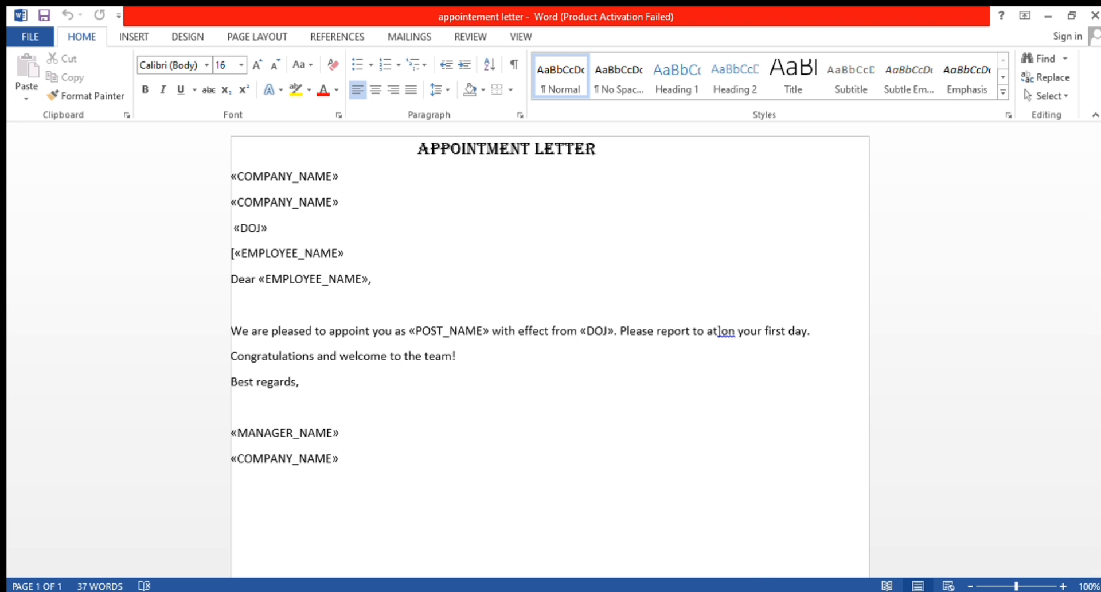
- Bring up the mail merge commands for the appointment letter
{"action": "key", "text": "alt+Tab"}
{"action": "left_click", "coordinate": [409, 37]}
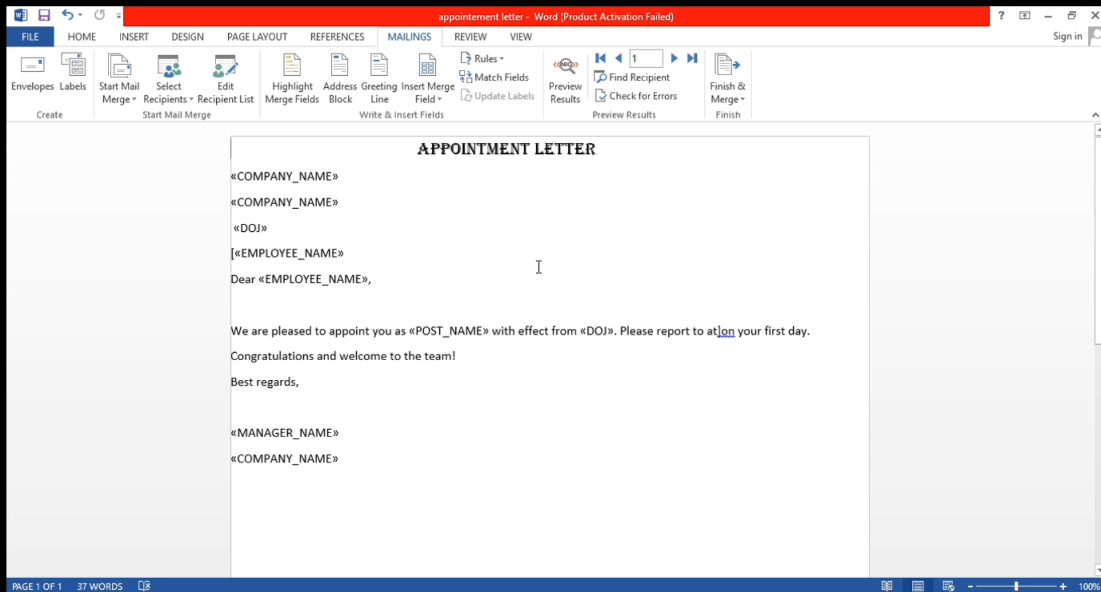
{"action": "left_click", "coordinate": [339, 178]}
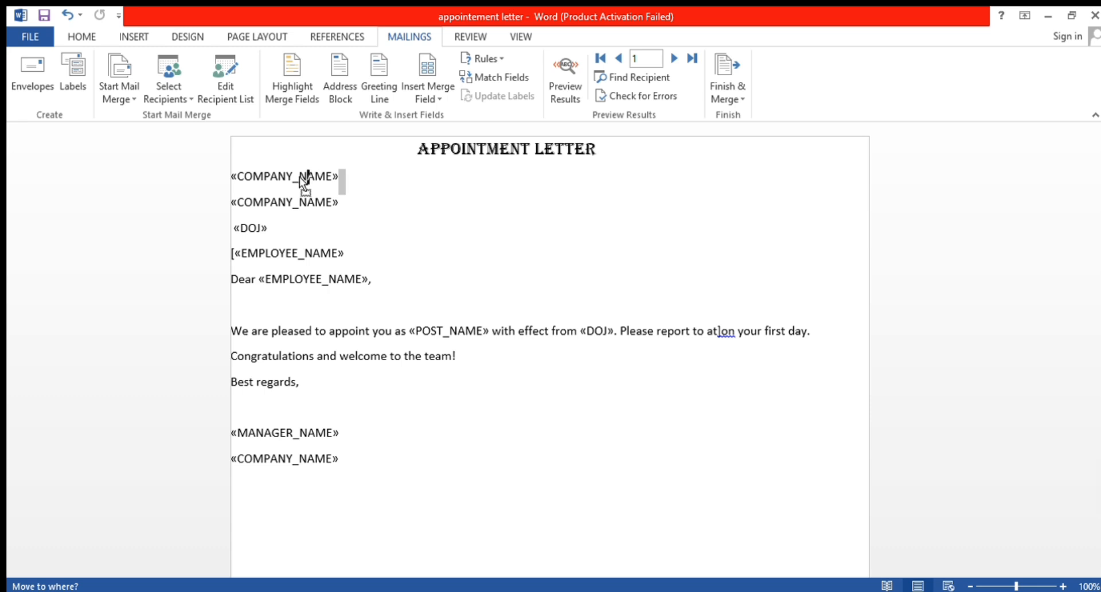
{"action": "key", "text": "ctrl+v"}
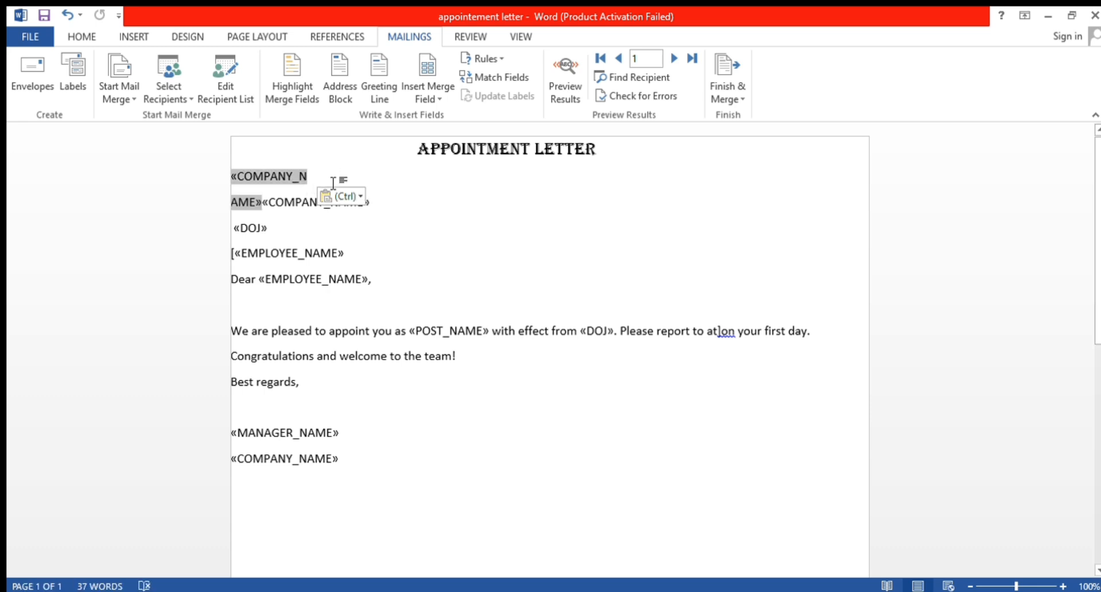
{"action": "key", "text": "ctrl+z"}
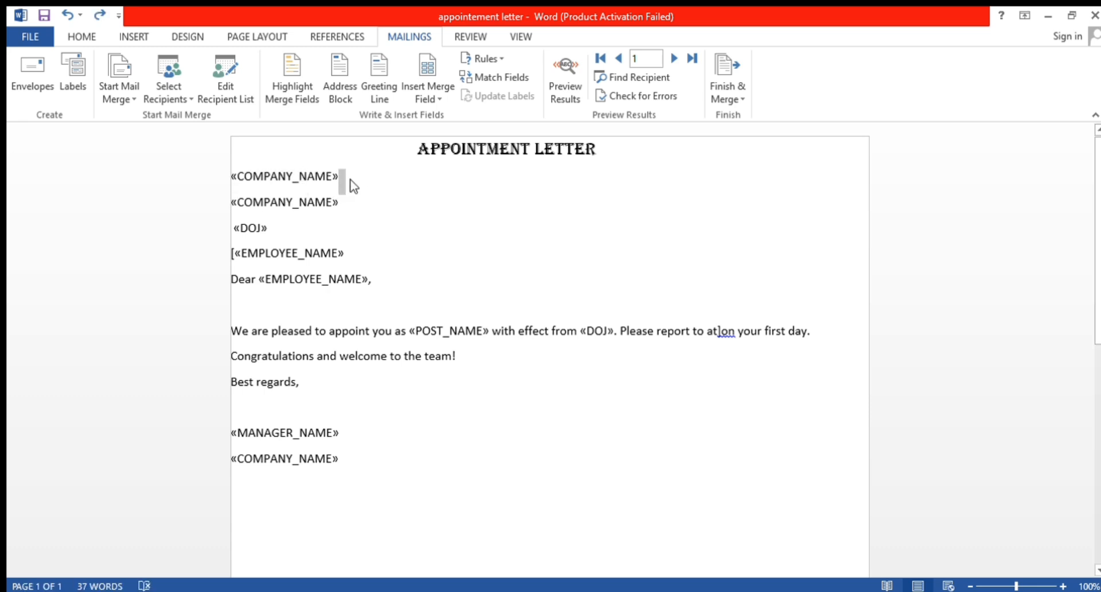
- Replace the first line beneath the APPOINTMENT LETTER heading with the COMPANY_NAME merge field
{"action": "left_click", "coordinate": [349, 180]}
{"action": "left_click_drag", "start_coordinate": [338, 175], "coordinate": [264, 175]}
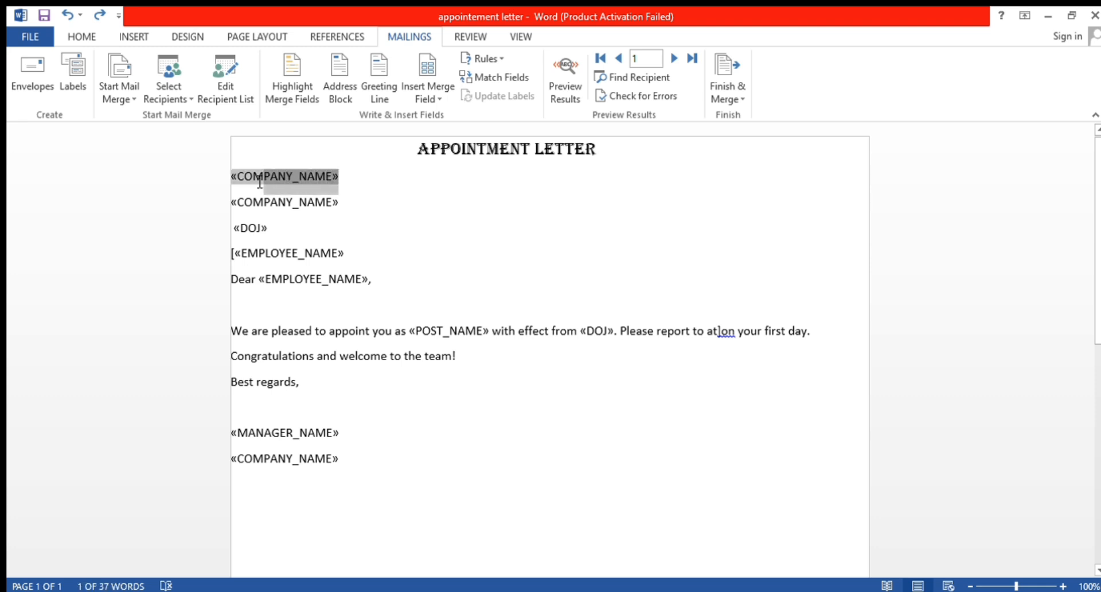
{"action": "left_click", "coordinate": [403, 88]}
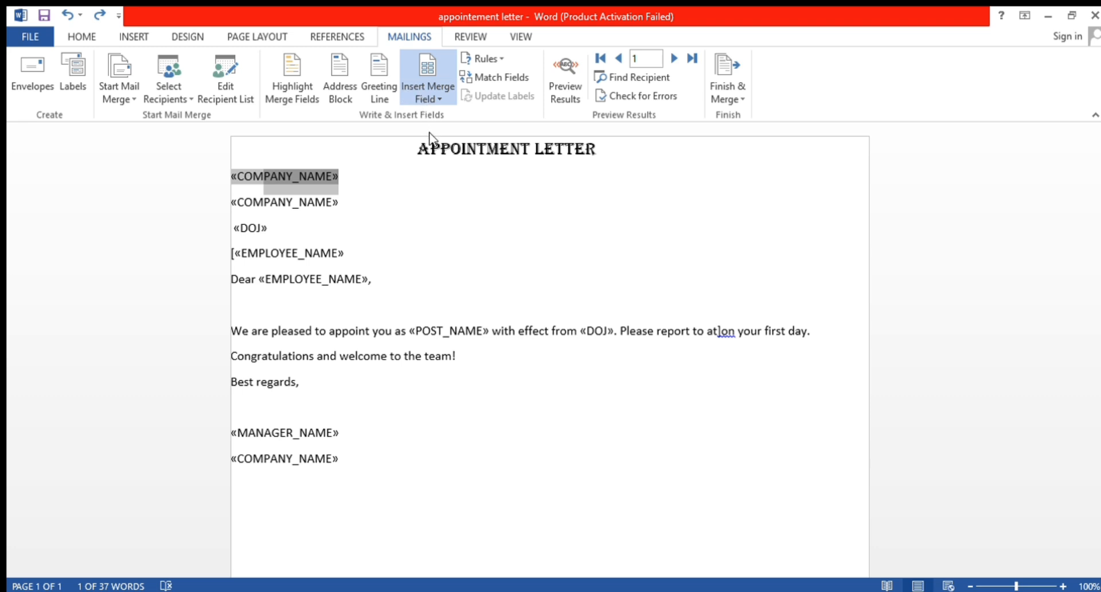
- Remove the duplicate COMPANY_NAME line beneath the heading, keeping a single COMPANY_NAME field there
{"action": "left_click", "coordinate": [341, 207]}
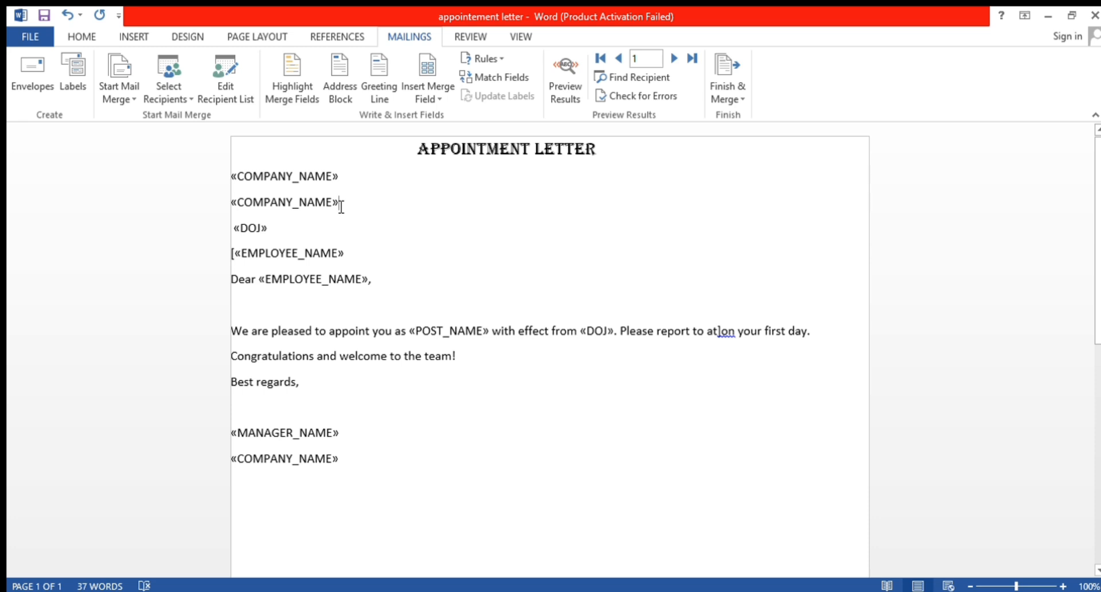
{"action": "key", "text": "BackSpace"}
{"action": "key", "text": "BackSpace"}
{"action": "key", "text": "BackSpace"}
{"action": "key", "text": "BackSpace"}
{"action": "key", "text": "BackSpace"}
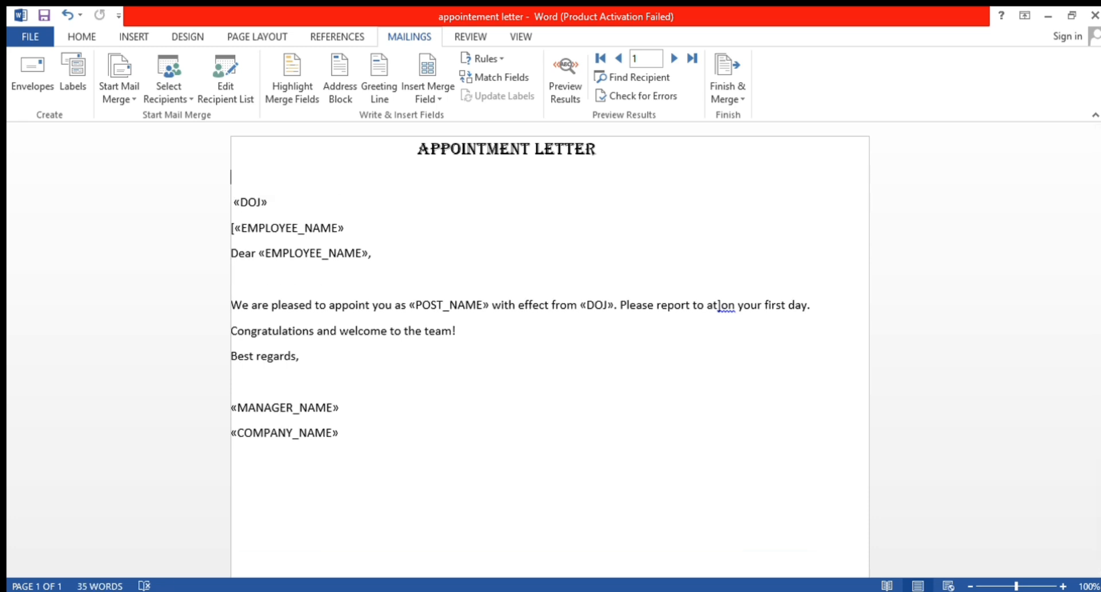
{"action": "key", "text": "ctrl+z"}
{"action": "key", "text": "ctrl+c"}
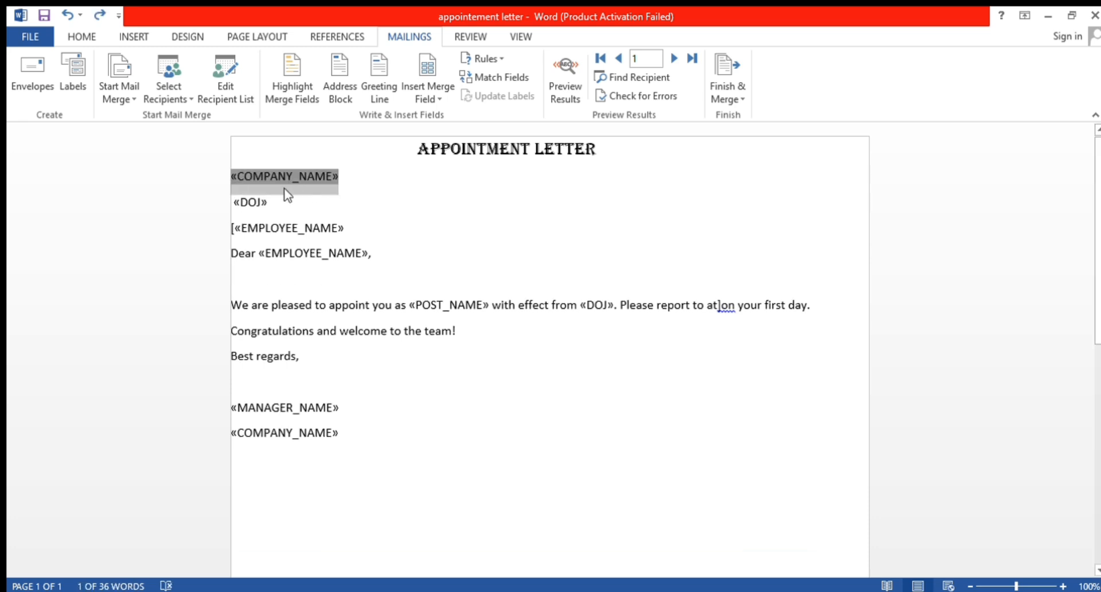
- Replace the date line with a fresh DOJ merge field on its own line above the employee name
{"action": "left_click", "coordinate": [275, 212]}
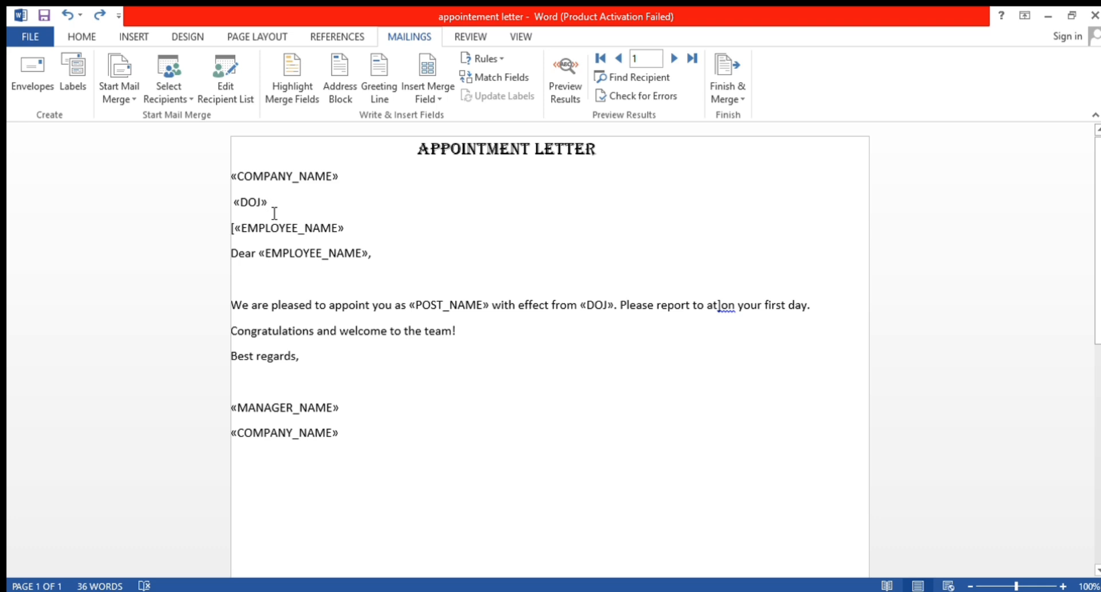
{"action": "left_click_drag", "start_coordinate": [268, 212], "coordinate": [222, 206]}
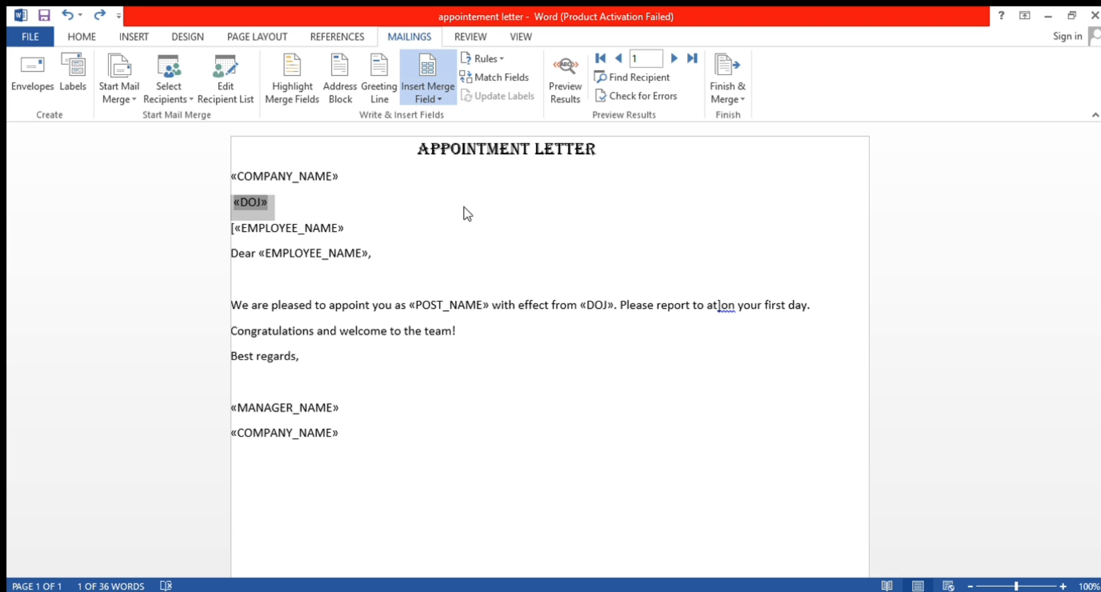
{"action": "key", "text": "Delete"}
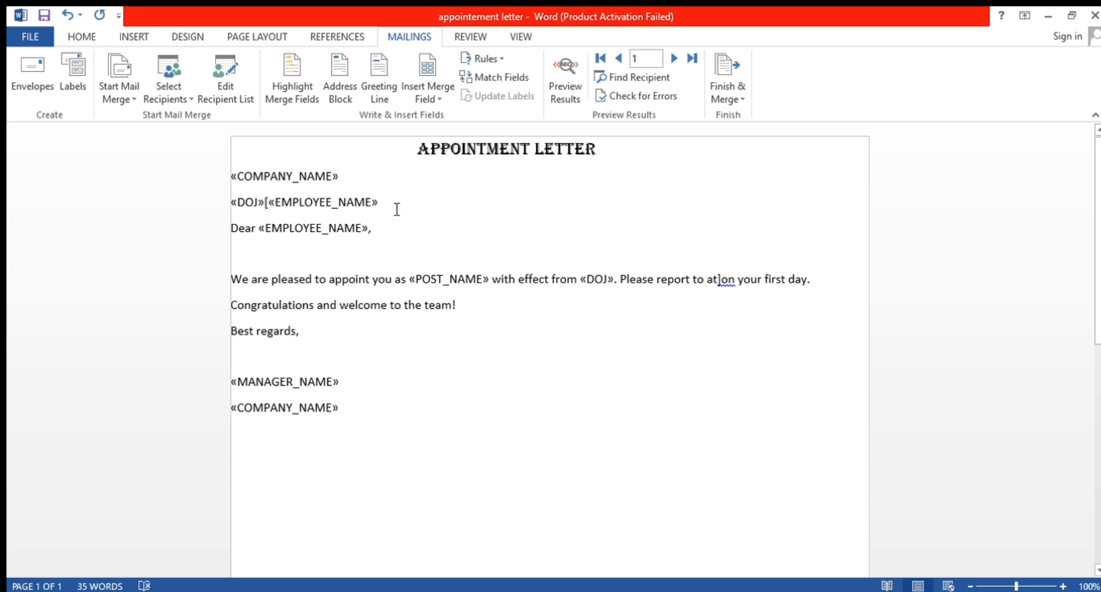
{"action": "key", "text": "Return"}
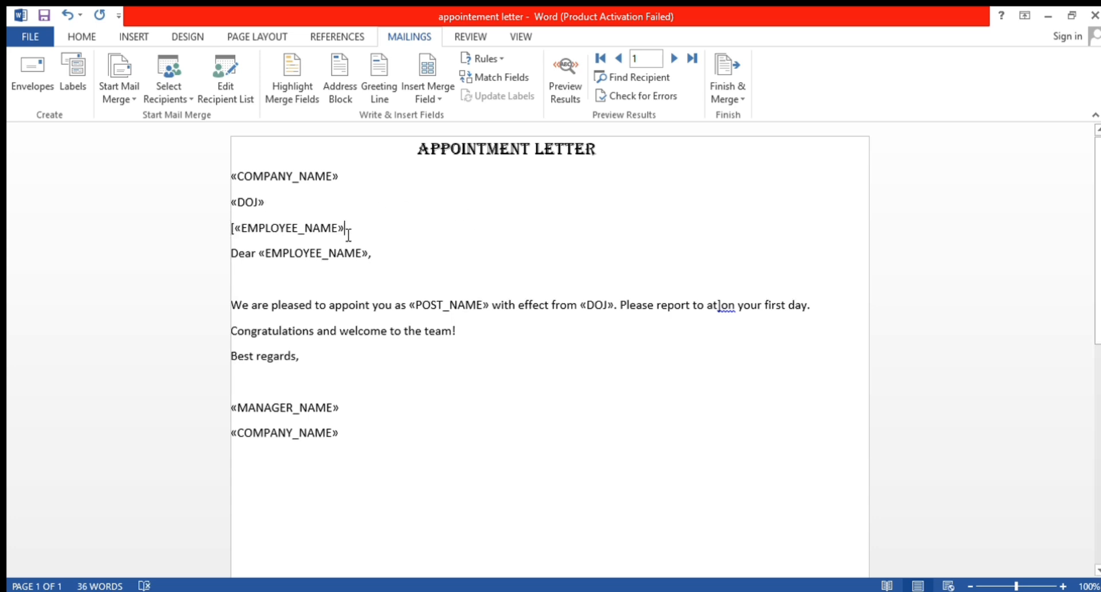
- Replace the bracketed employee line above the salutation with the EMPLOYEE_NAME merge field alone
{"action": "left_click_drag", "start_coordinate": [345, 230], "coordinate": [219, 224]}
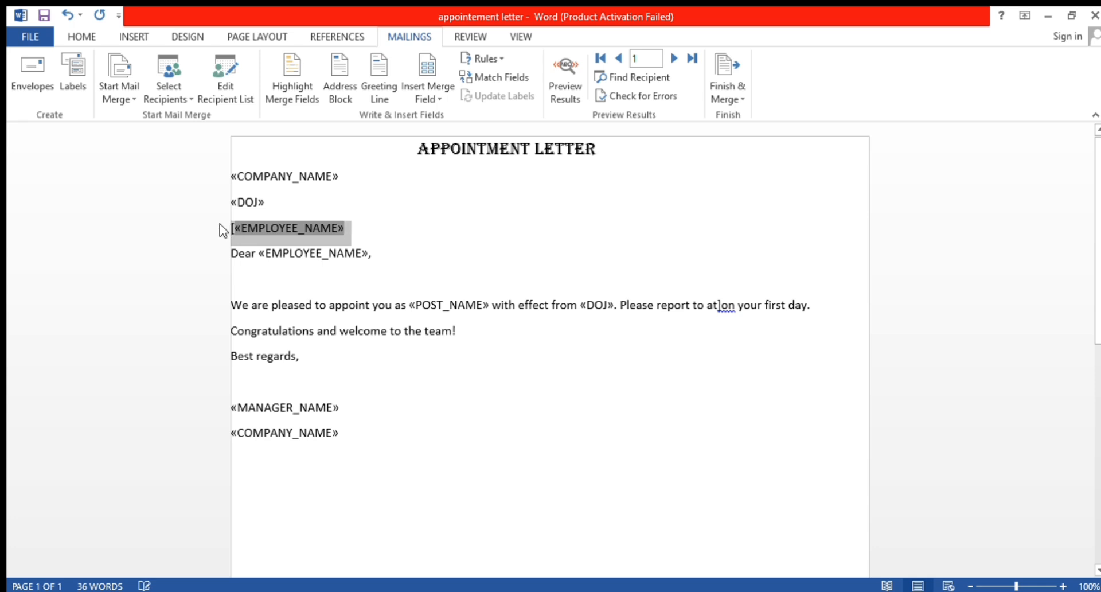
{"action": "left_click", "coordinate": [427, 99]}
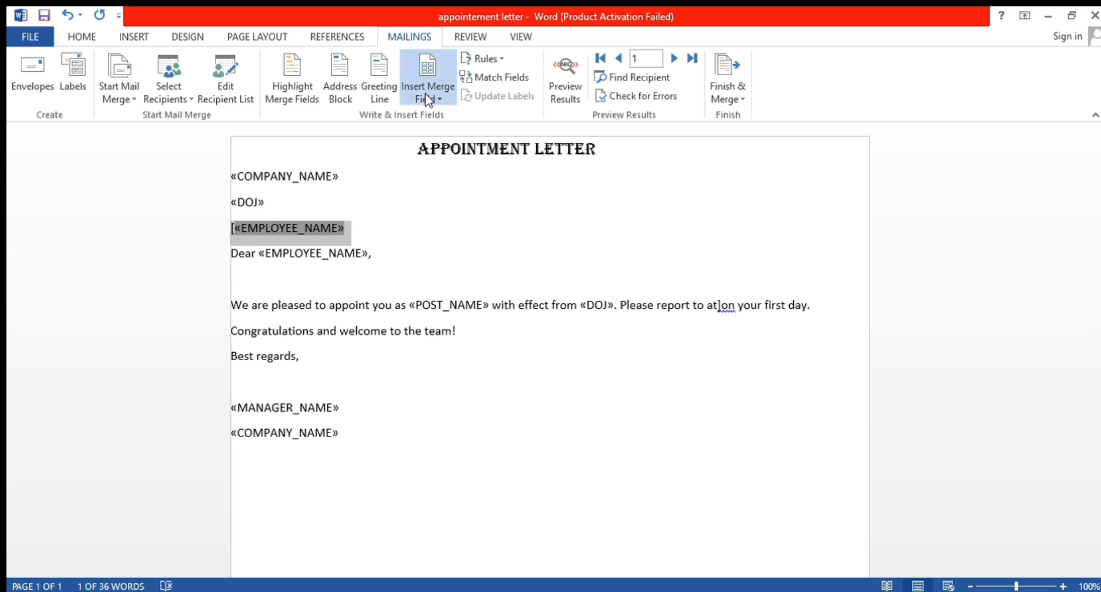
{"action": "left_click", "coordinate": [452, 120]}
{"action": "key", "text": "Return"}
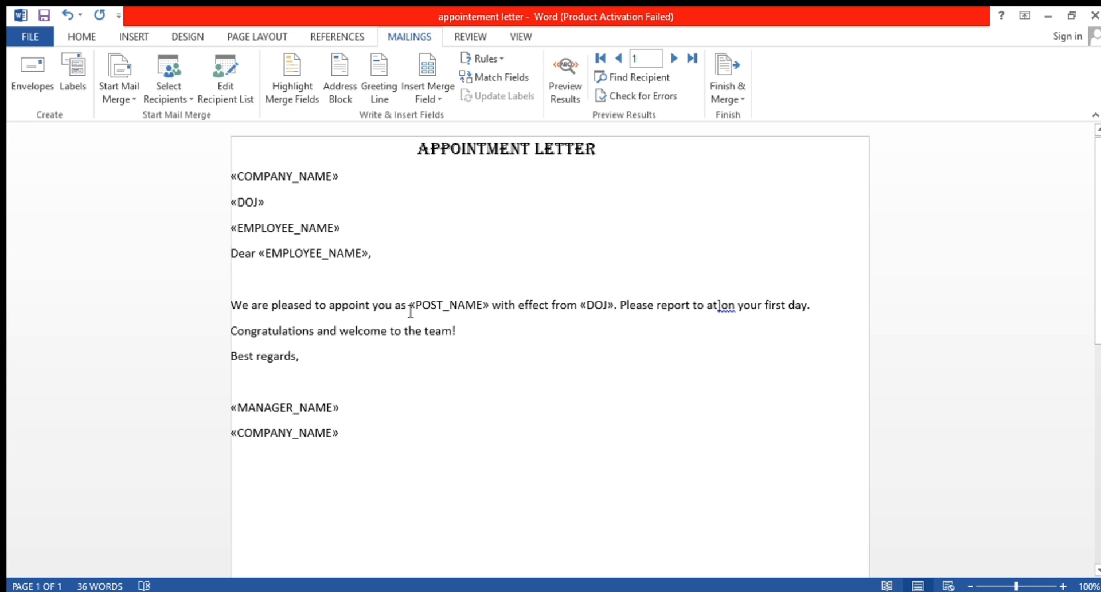
- Insert a POST_NAME merge field after "appoint you as" and a DOJ merge field after "with effect from" in the body sentence
{"action": "left_click", "coordinate": [411, 309]}
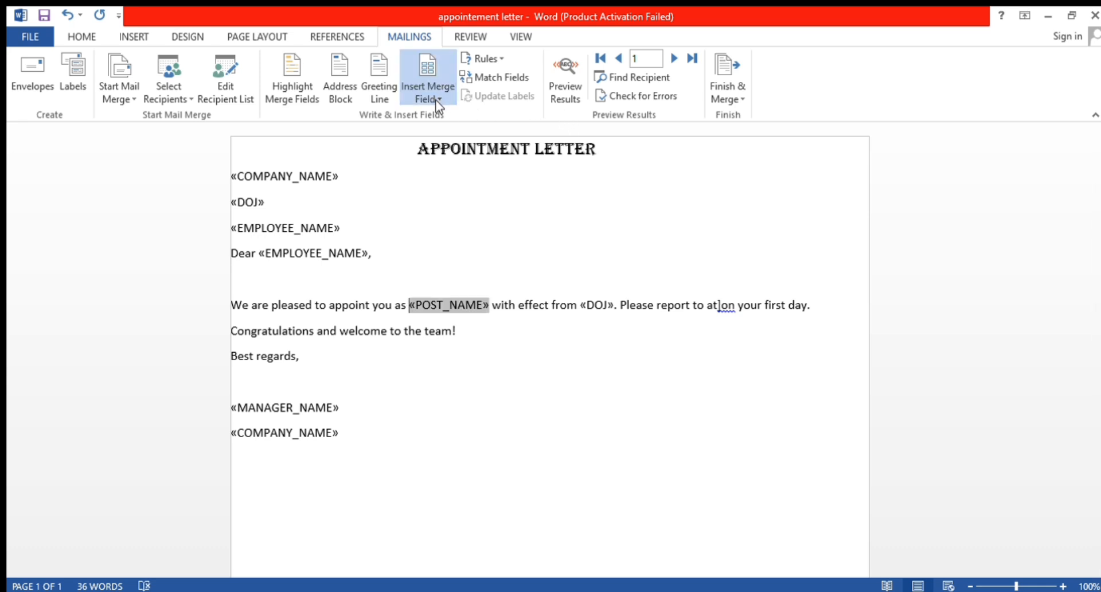
{"action": "left_click", "coordinate": [445, 150]}
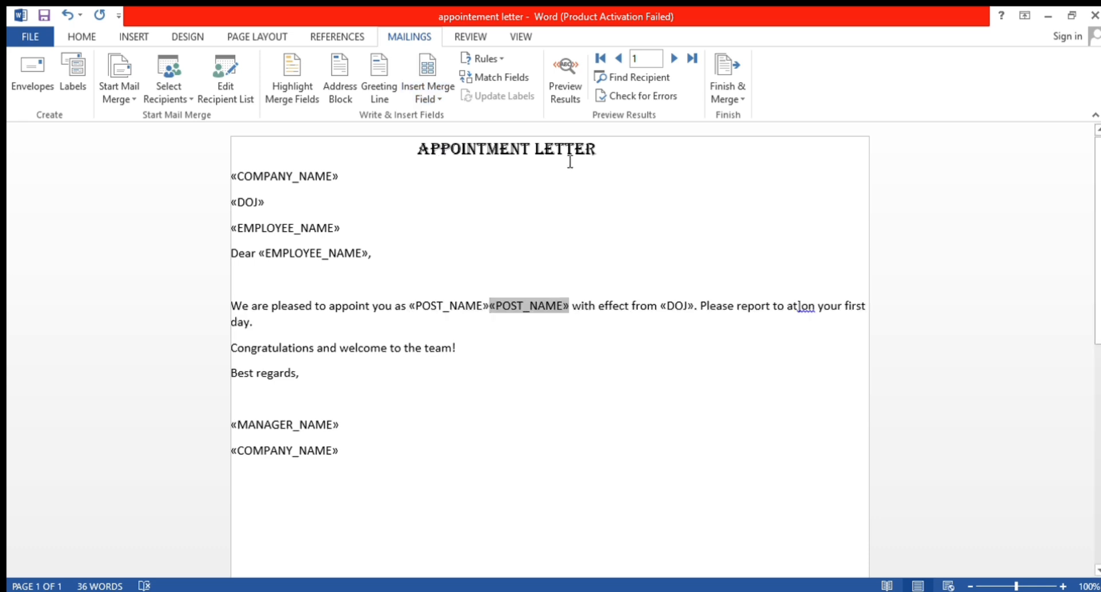
{"action": "left_click", "coordinate": [661, 308]}
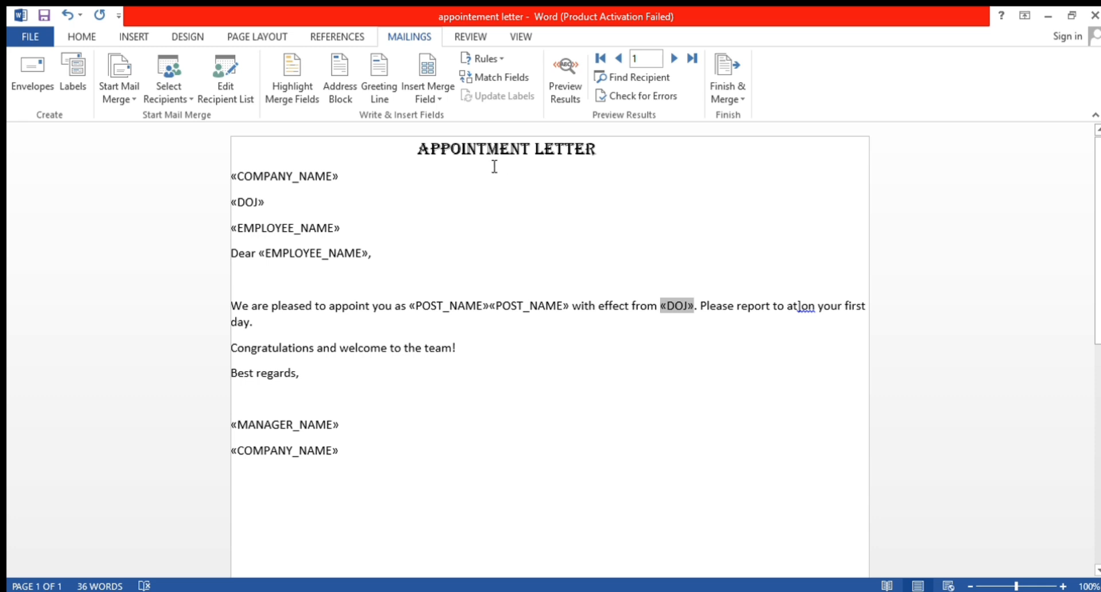
{"action": "left_click", "coordinate": [421, 93]}
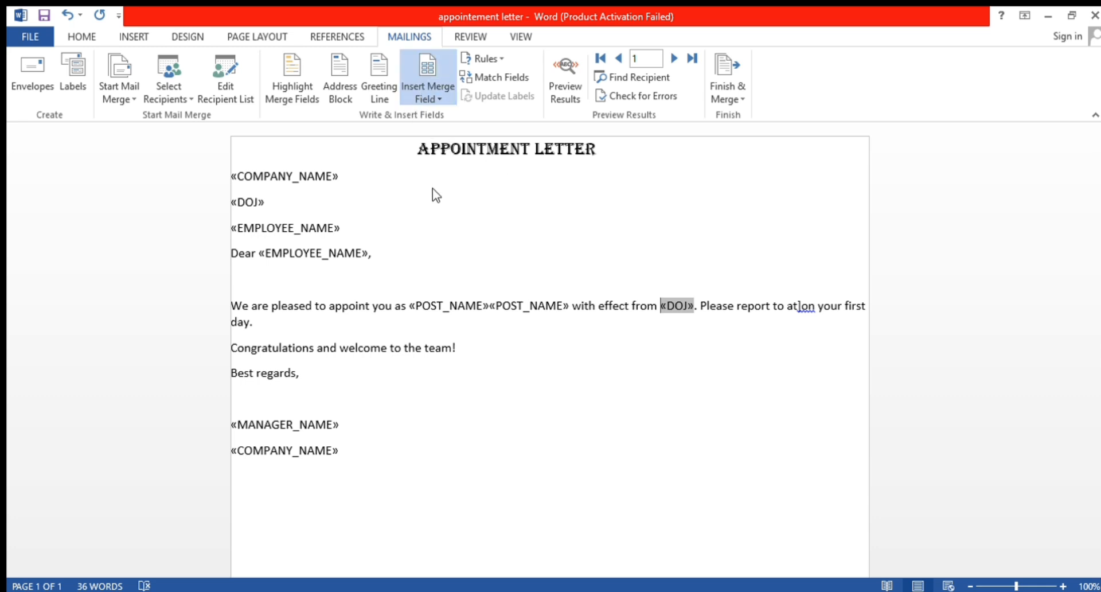
{"action": "left_click", "coordinate": [437, 209]}
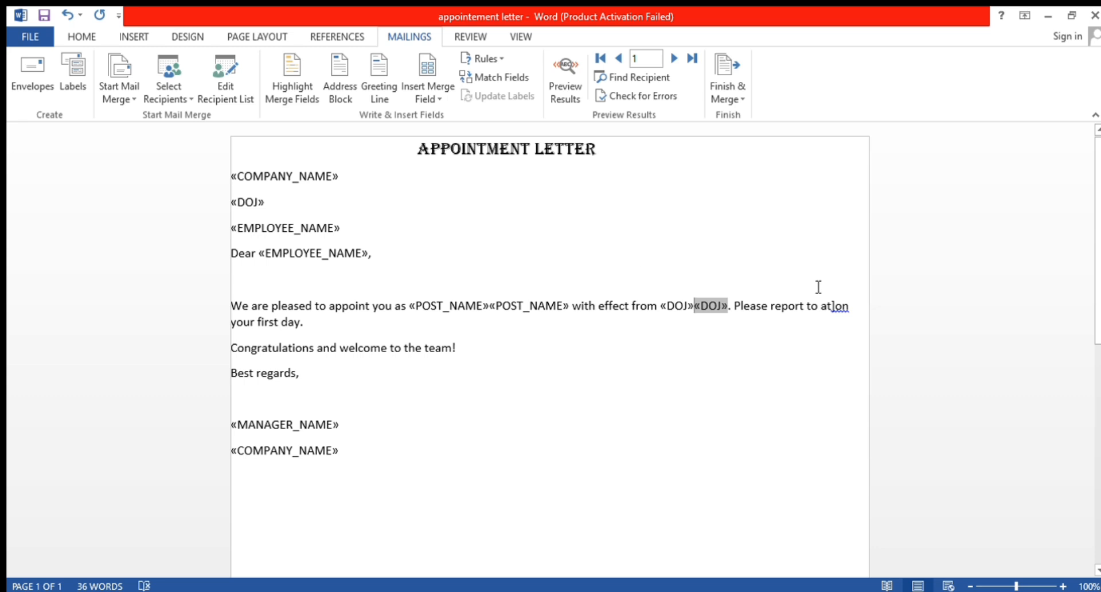
- Replace the manager line and the blank line above it with the MANAGER_NAME merge field, keeping COMPANY_NAME on a separate line
{"action": "left_click", "coordinate": [346, 435]}
{"action": "left_click_drag", "start_coordinate": [330, 426], "coordinate": [263, 417]}
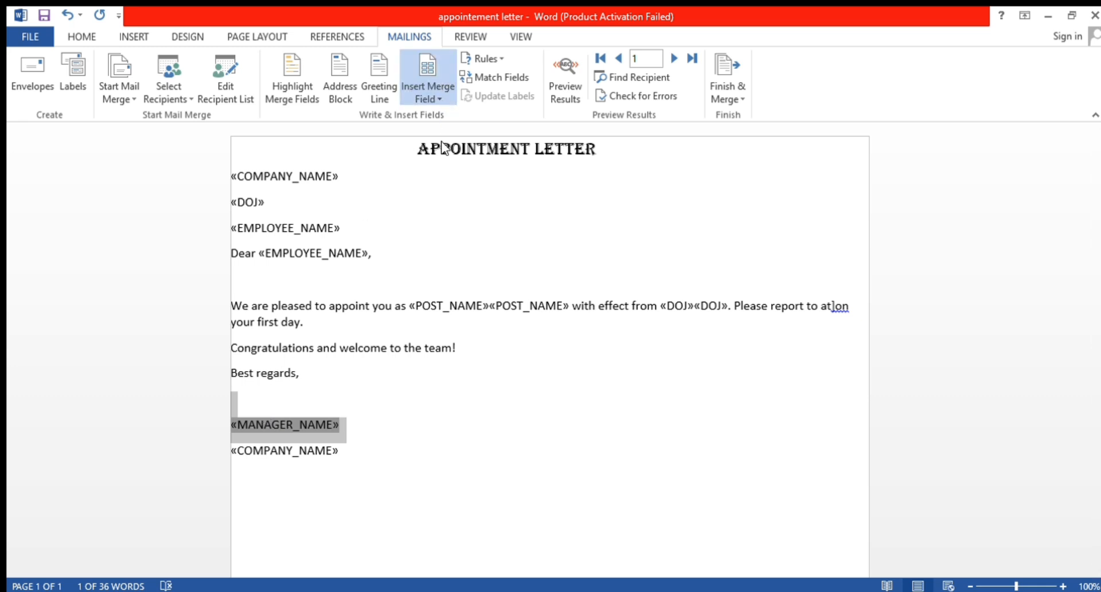
{"action": "left_click", "coordinate": [441, 171]}
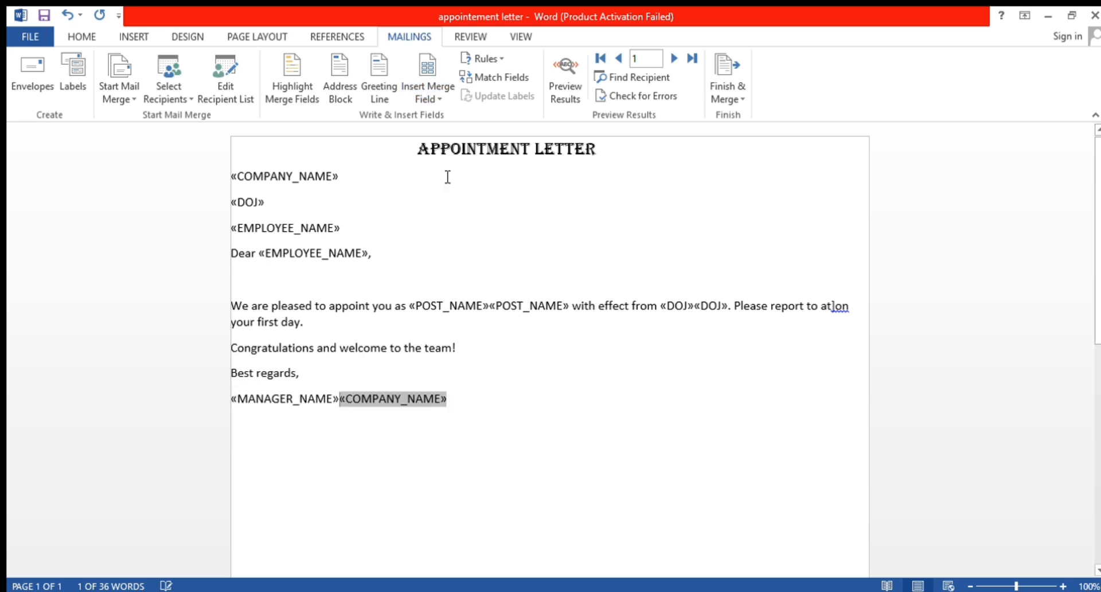
{"action": "key", "text": "Return"}
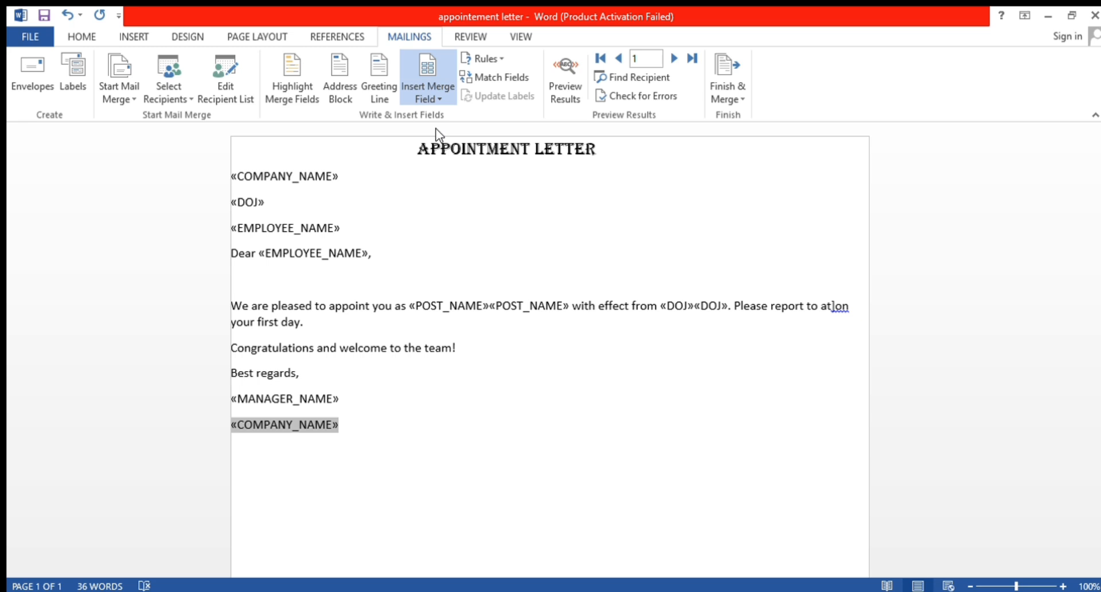
- Insert another COMPANY_NAME merge field on its own line directly below MANAGER_NAME in the signature block
{"action": "key", "text": "ctrl+v"}
{"action": "key", "text": "Return"}
{"action": "key", "text": "Return"}
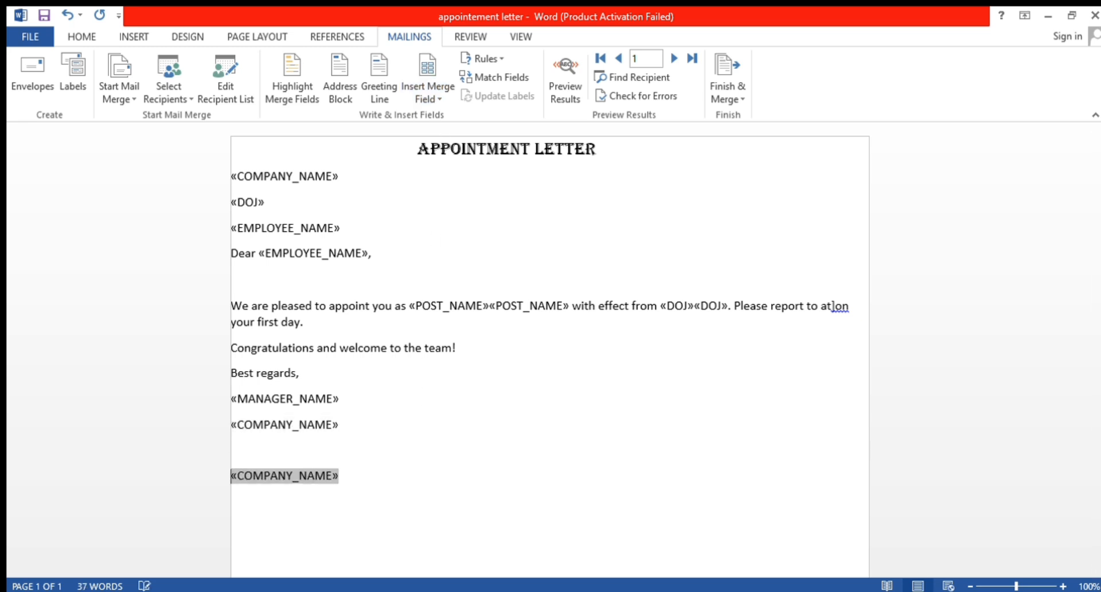
{"action": "key", "text": "BackSpace"}
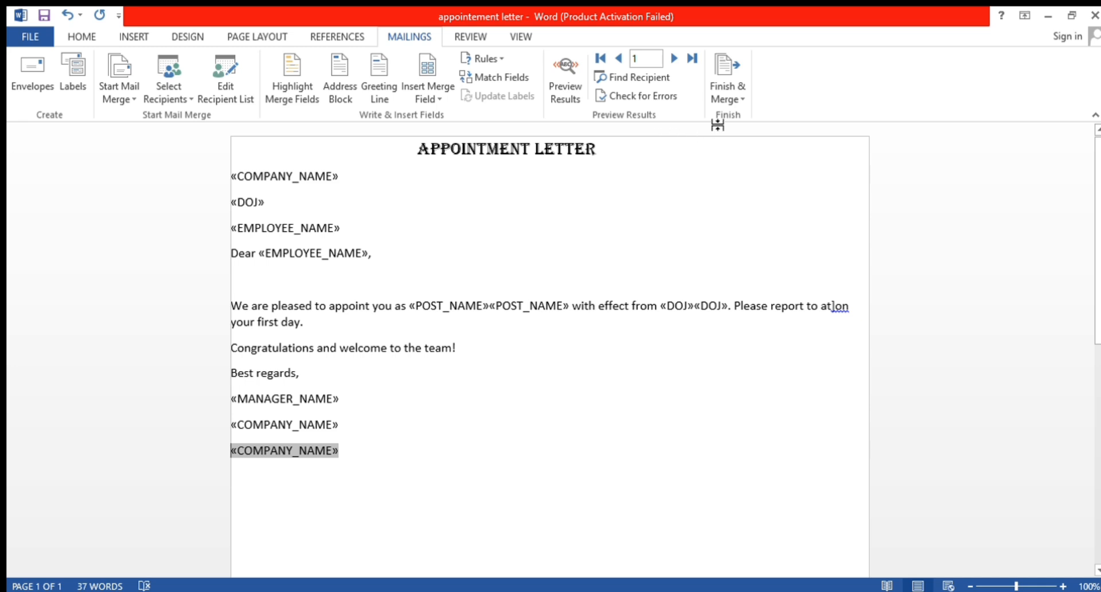
- Run Finish & Merge on the appointment letter
{"action": "left_click", "coordinate": [726, 98]}
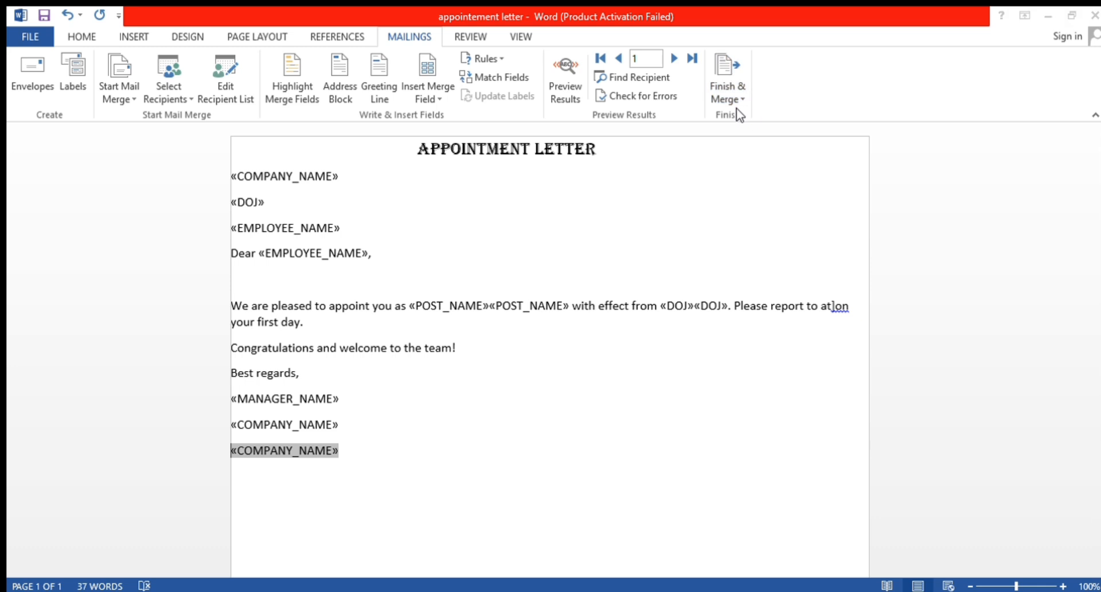
{"action": "left_click", "coordinate": [542, 338]}
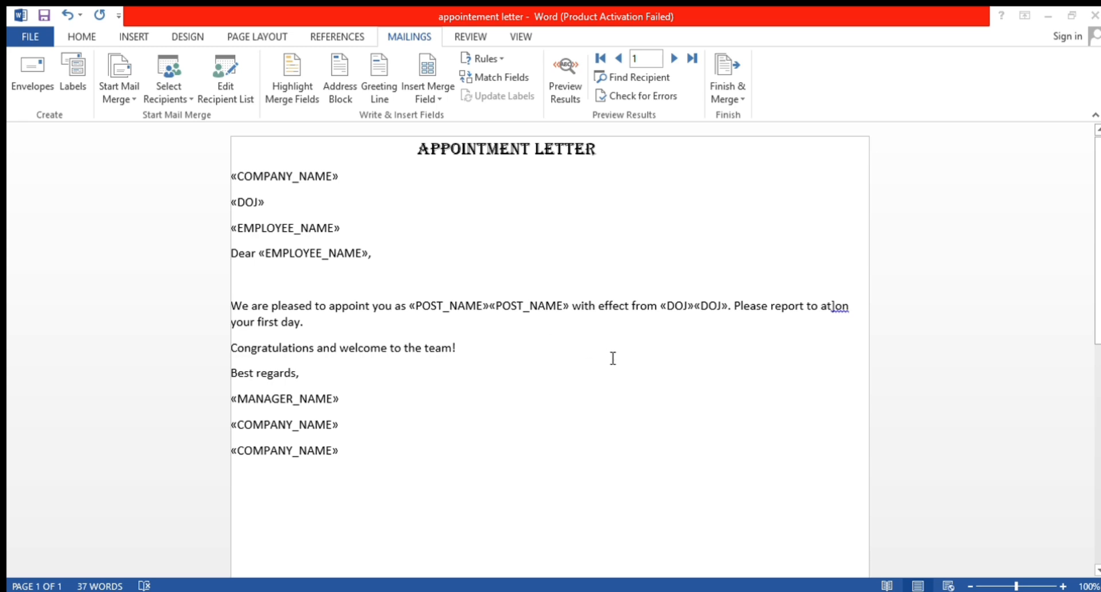